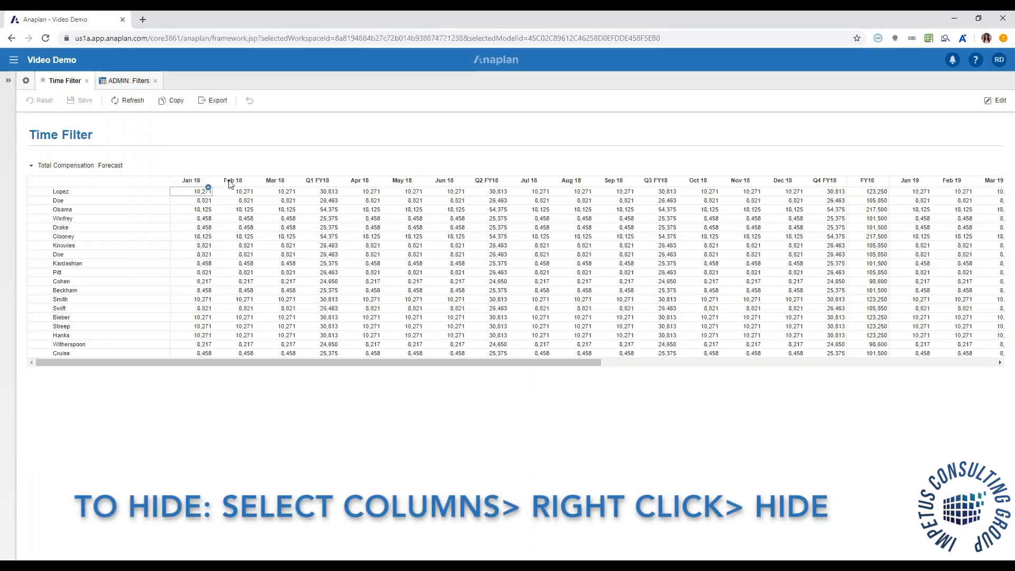
- Hide the monthly columns Jan 18 through Dec 18 in the Total Compensation grid
drag(191, 180, 268, 181)
drag(370, 182, 787, 182)
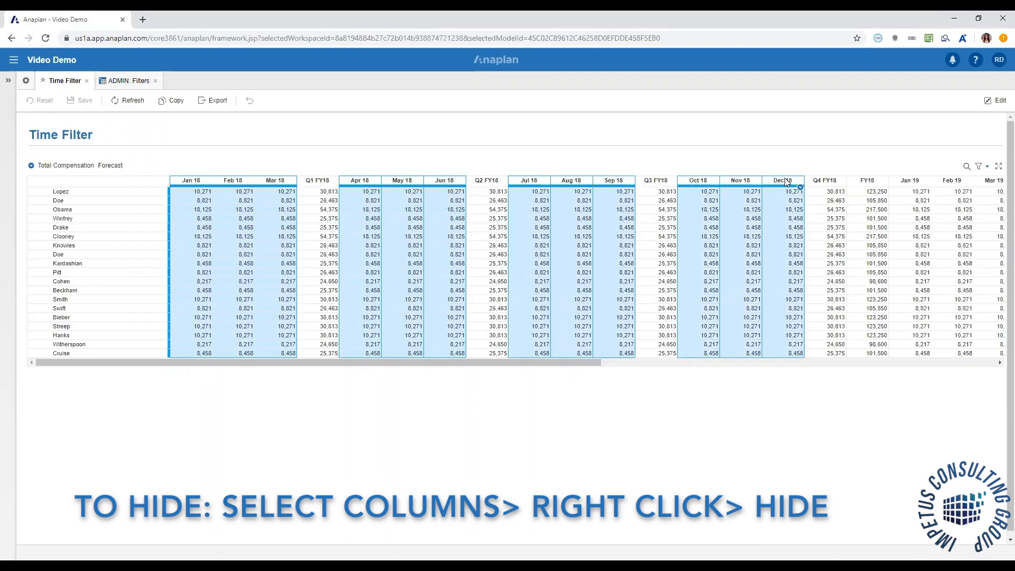
right_click(787, 210)
click(791, 222)
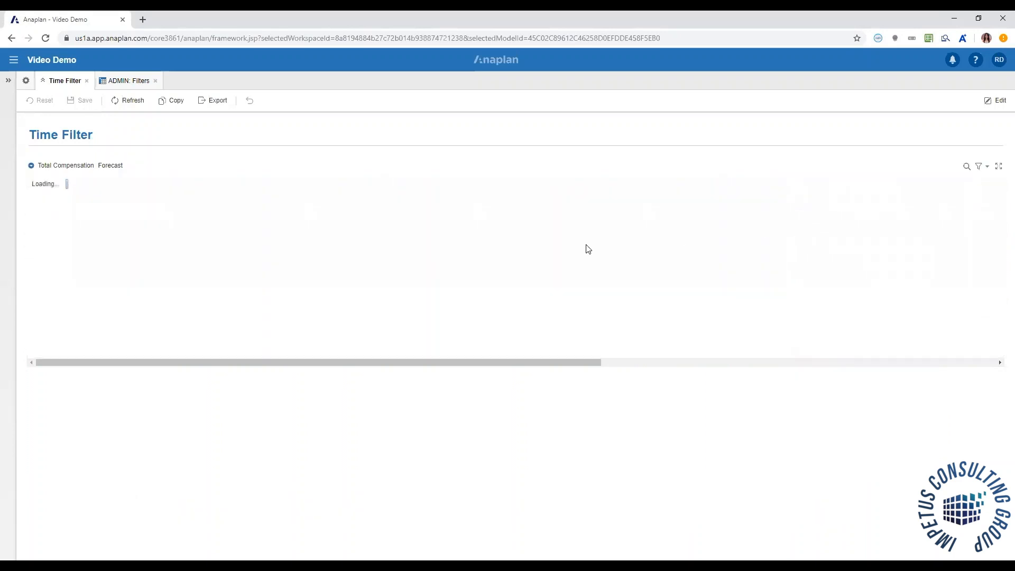
- Limit the Total Compensation grid to the Q1–Q4 FY18 and FY18 columns using Show
drag(180, 182, 355, 185)
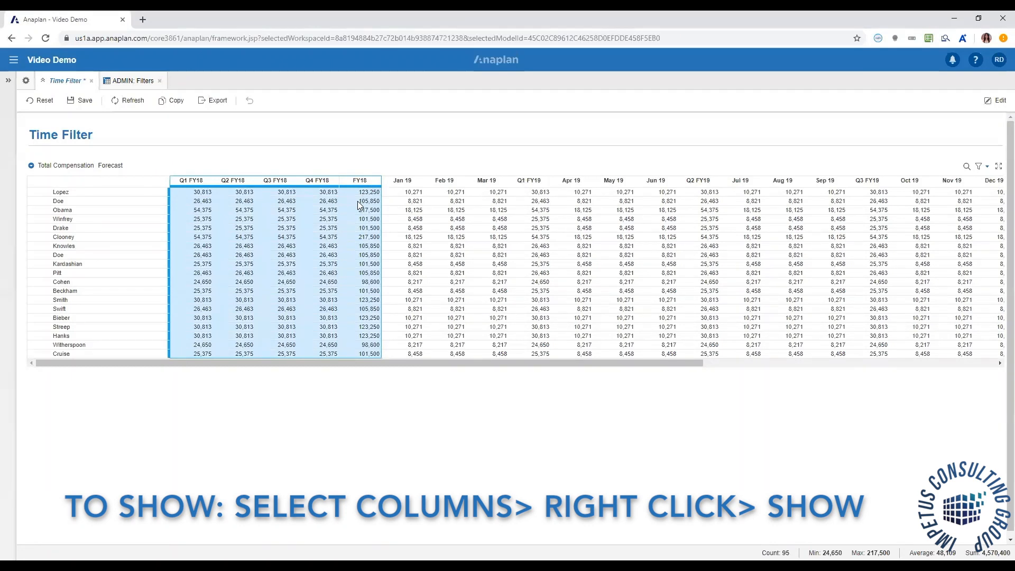
right_click(359, 206)
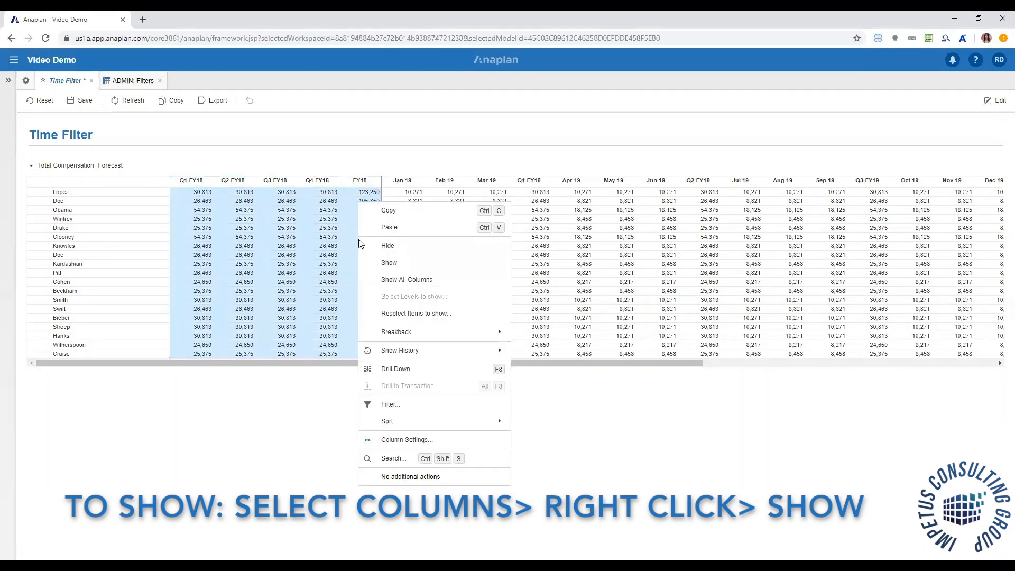
click(379, 263)
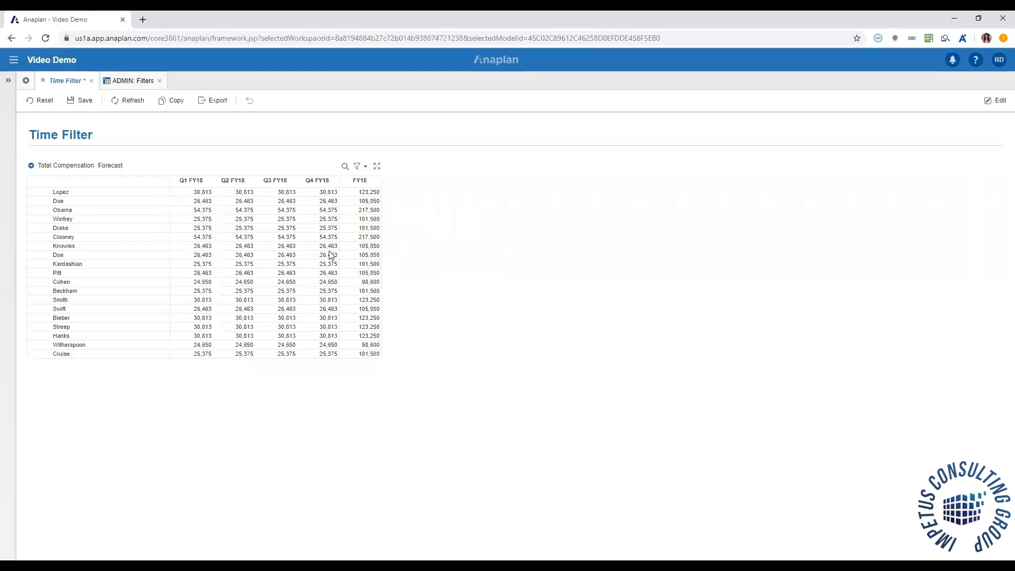
- Reselect the column items to also show Q1–Q4 FY19, FY19, Q1–Q4 FY20 and FY20, and apply the selection
click(192, 181)
right_click(193, 181)
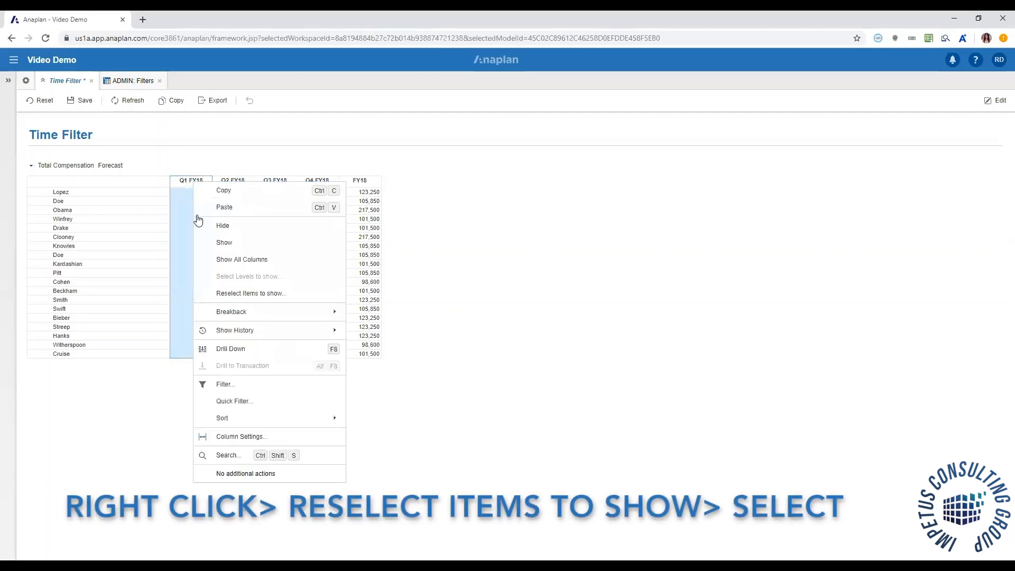
click(260, 294)
scroll(135, 315, down, 3)
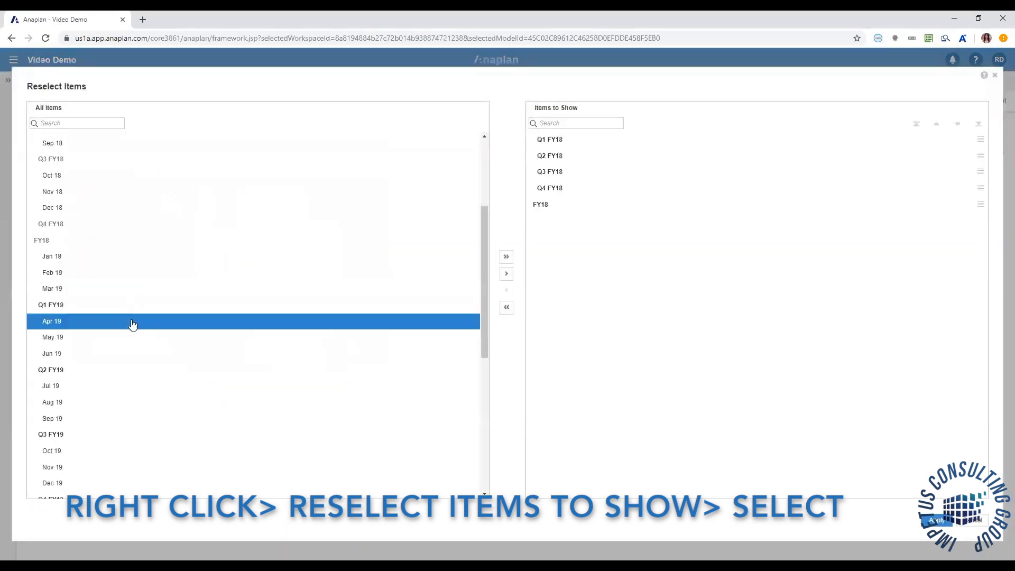
click(105, 311)
ctrl+click(72, 371)
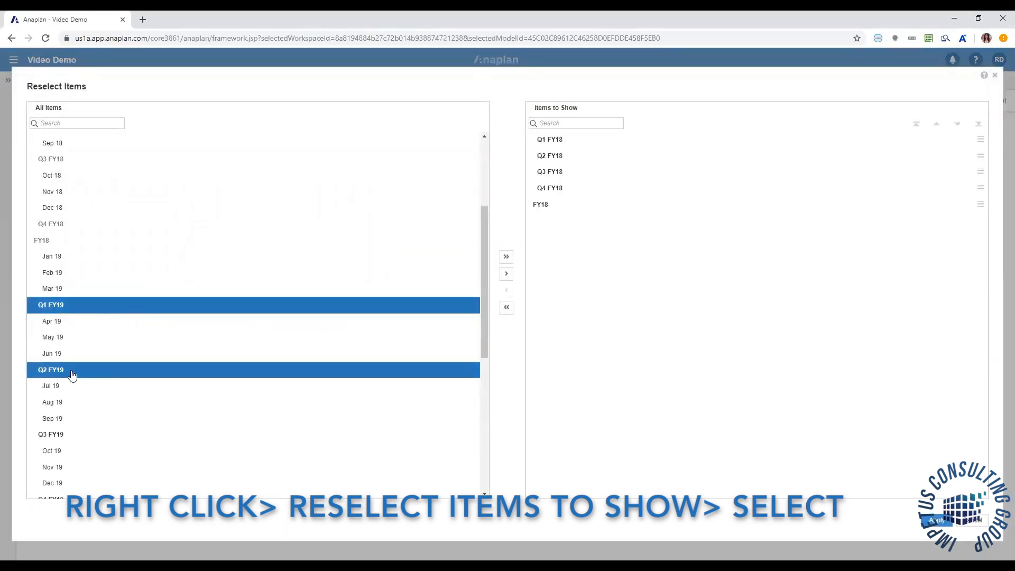
ctrl+click(70, 436)
scroll(85, 430, down, 5)
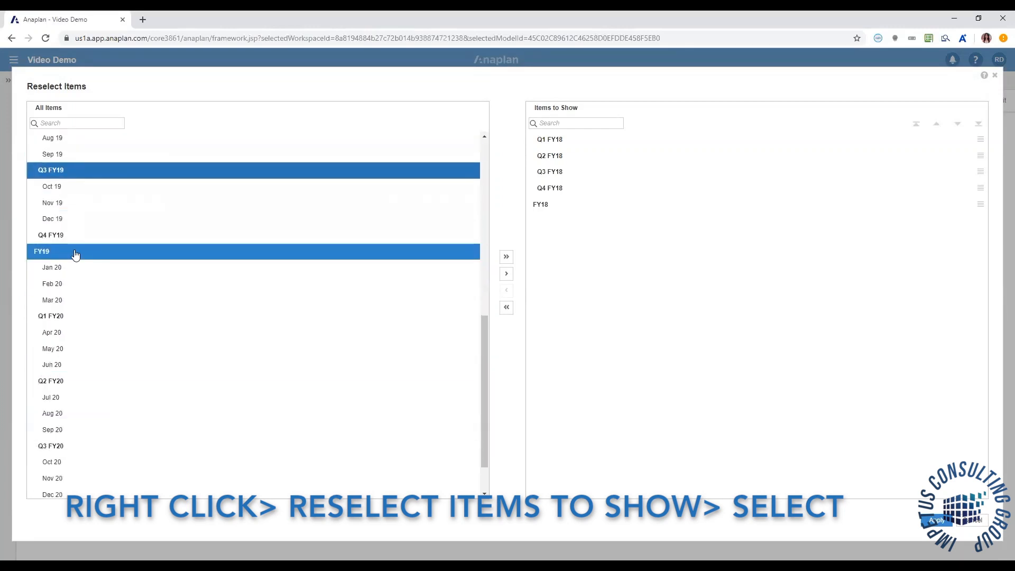
ctrl+click(75, 248)
ctrl+click(74, 252)
ctrl+click(74, 316)
ctrl+click(59, 381)
ctrl+click(55, 430)
ctrl+click(57, 446)
scroll(57, 449, down, 2)
ctrl+click(59, 458)
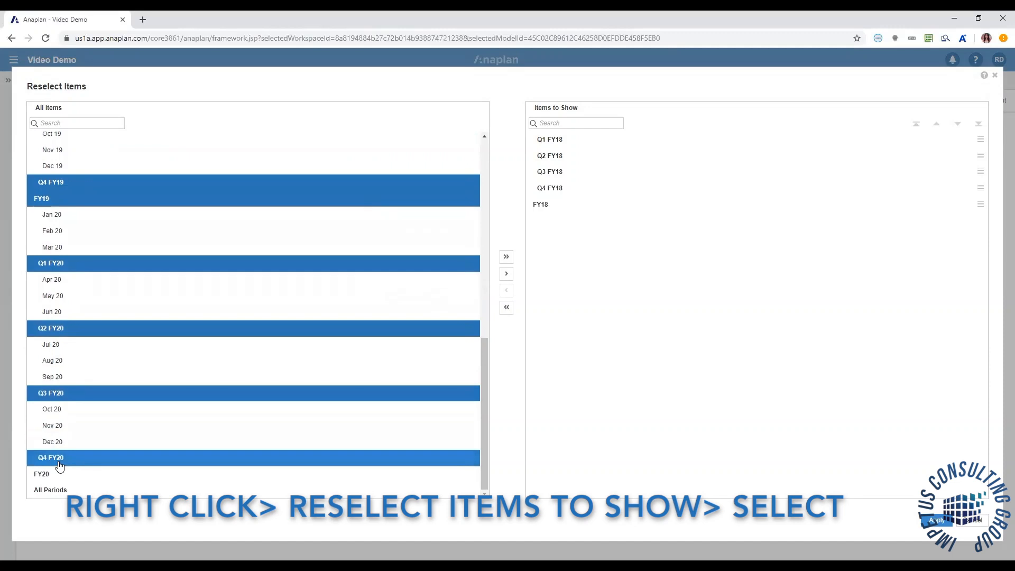
ctrl+click(59, 474)
click(505, 274)
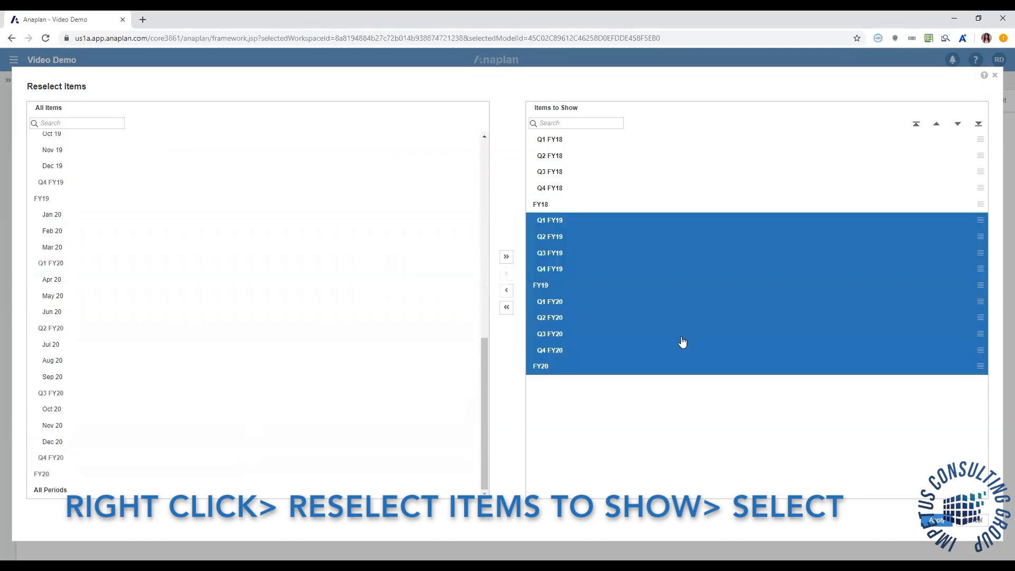
click(936, 521)
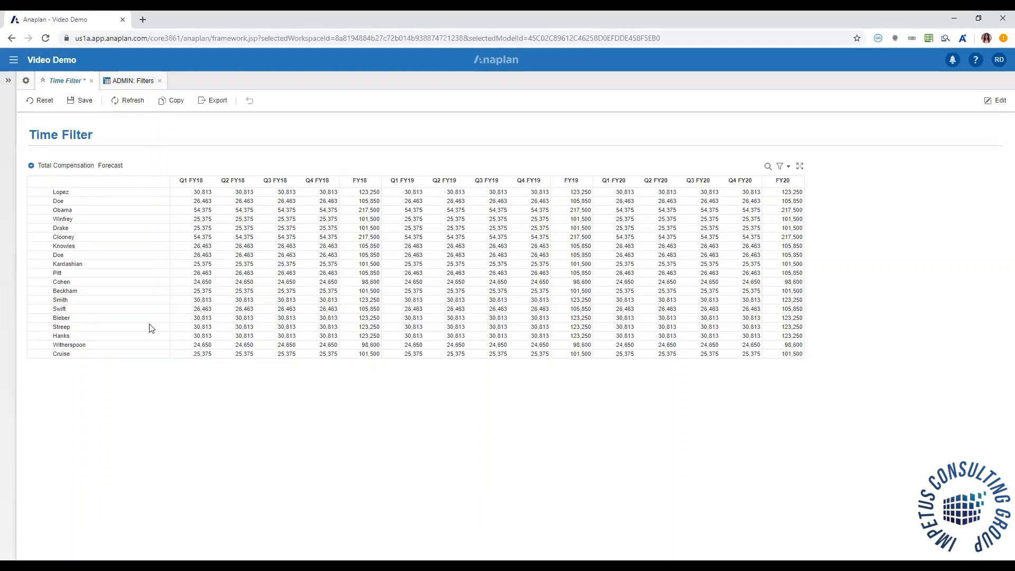
- Examine the formats, time scales and formulas of the Quarters, Years, and Quarters and Years line items in the ADMIN: Filters module
click(128, 83)
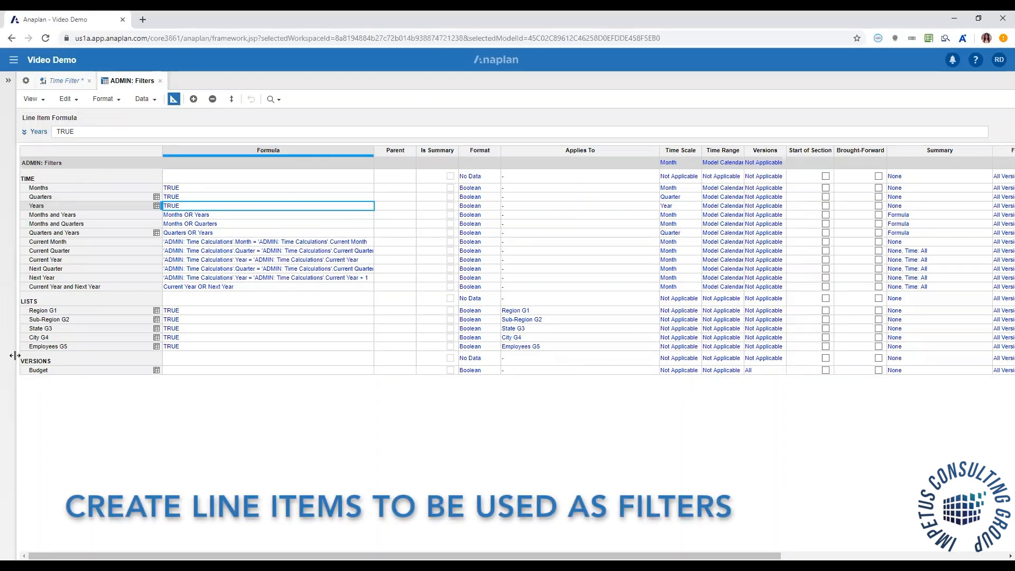
click(32, 207)
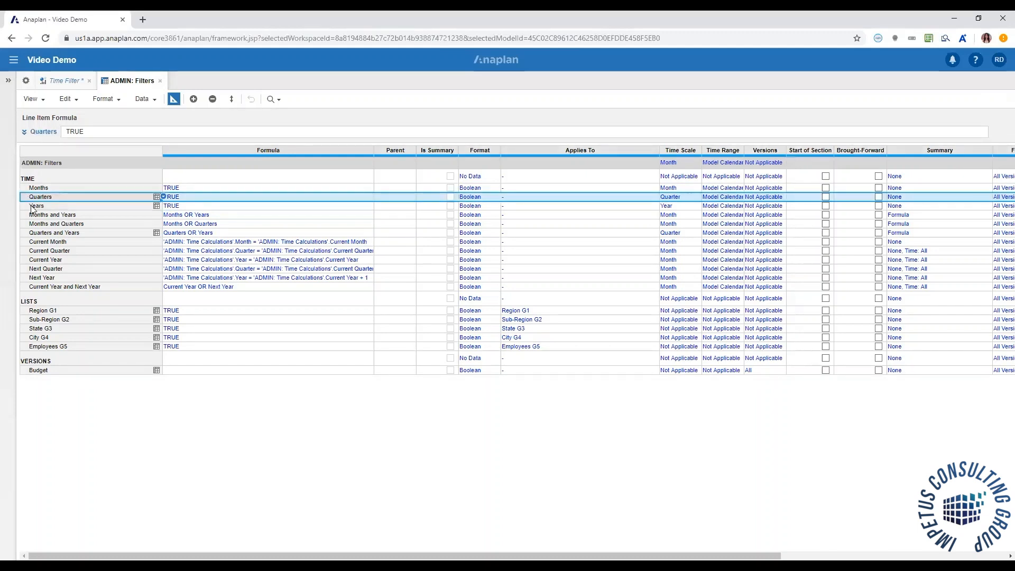
click(43, 234)
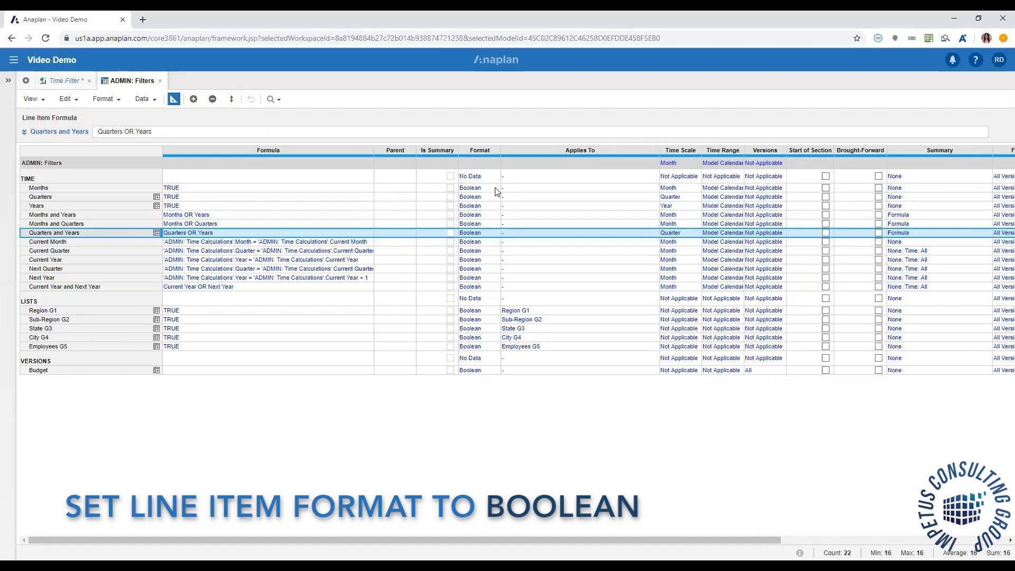
drag(497, 197, 497, 209)
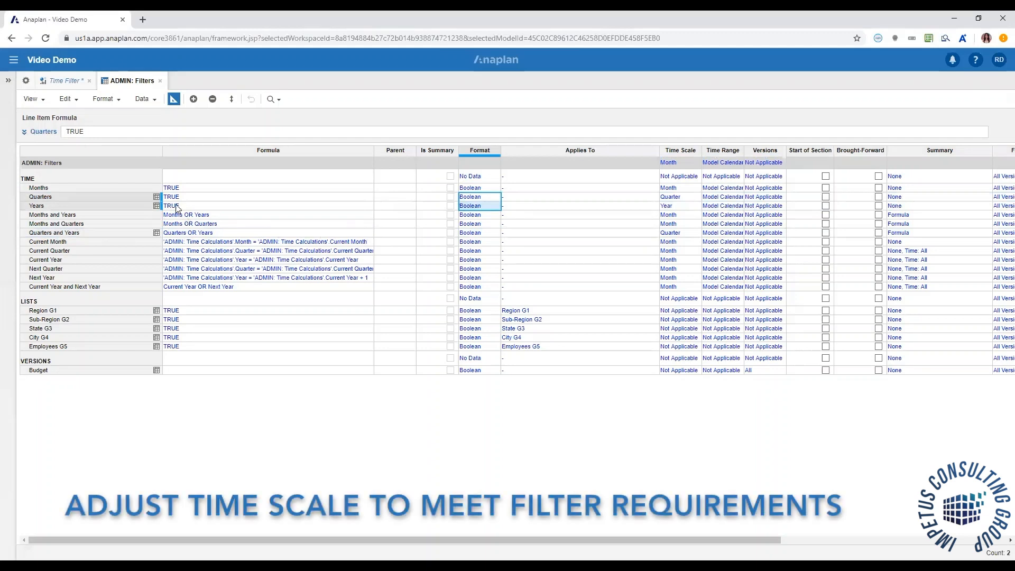
click(696, 199)
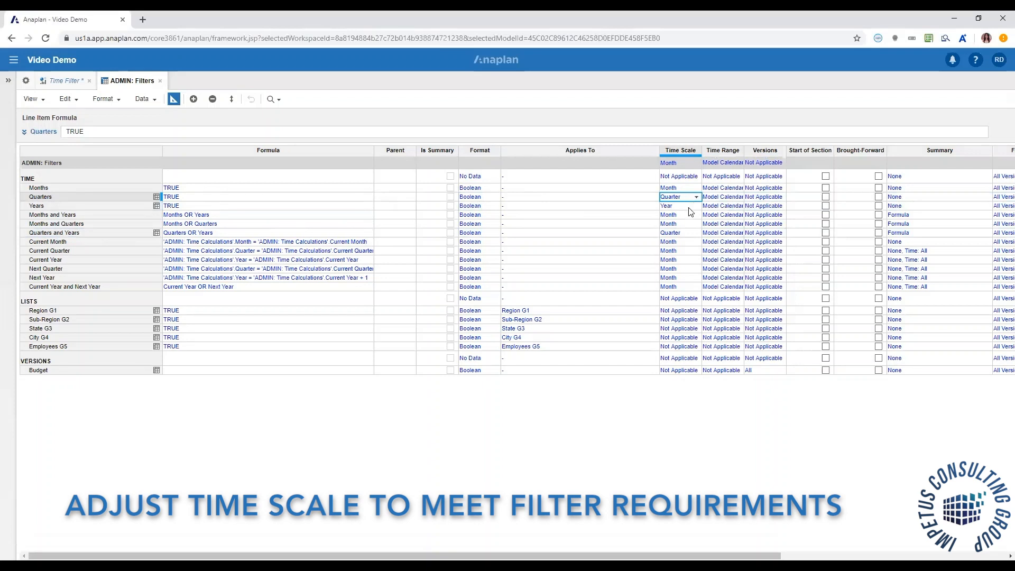
click(689, 210)
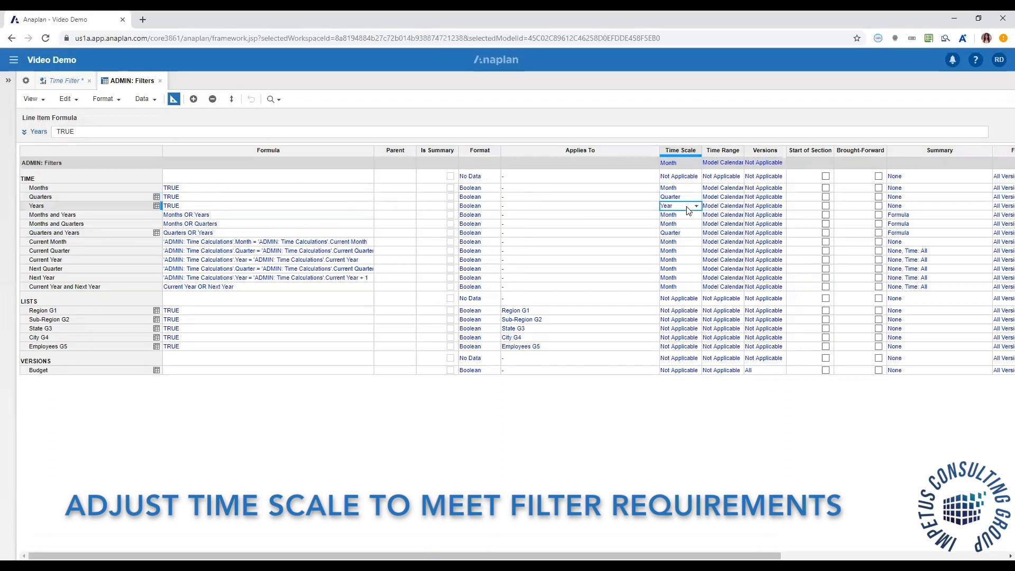
click(684, 234)
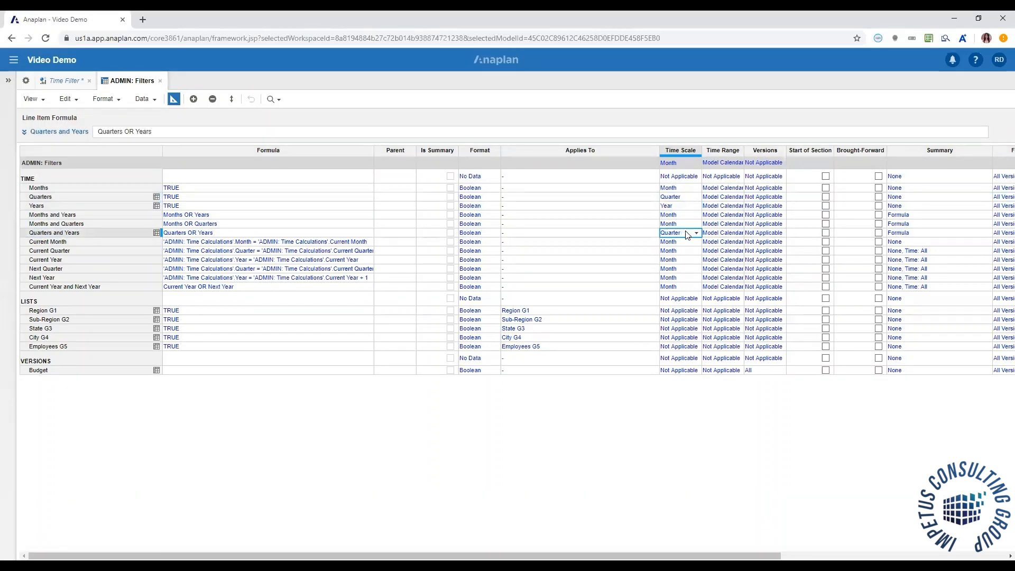
click(201, 198)
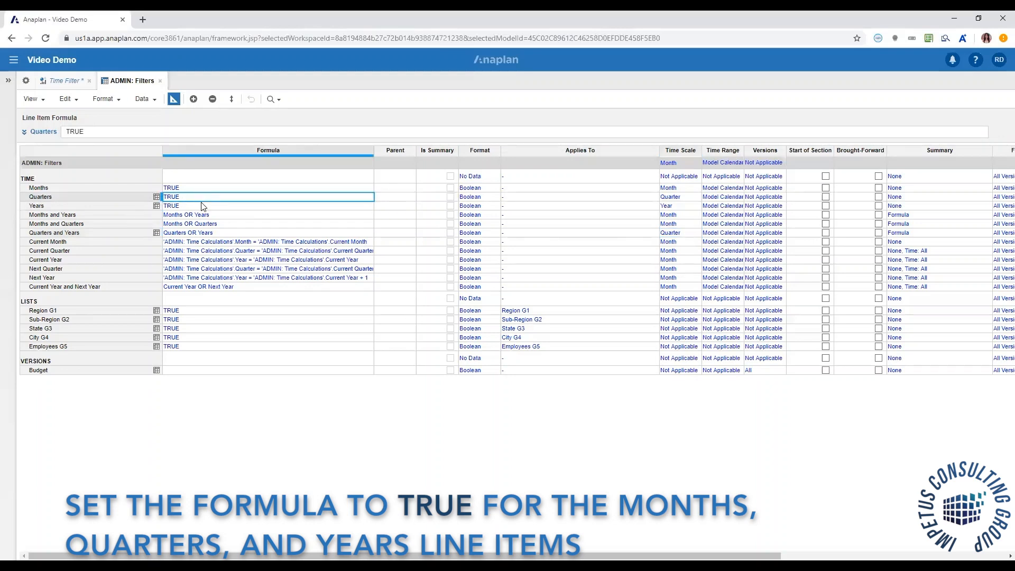
- Leave the blueprint view and check the FY18 quarter cells of the Quarters line item and the FY18 cell of Years
click(174, 101)
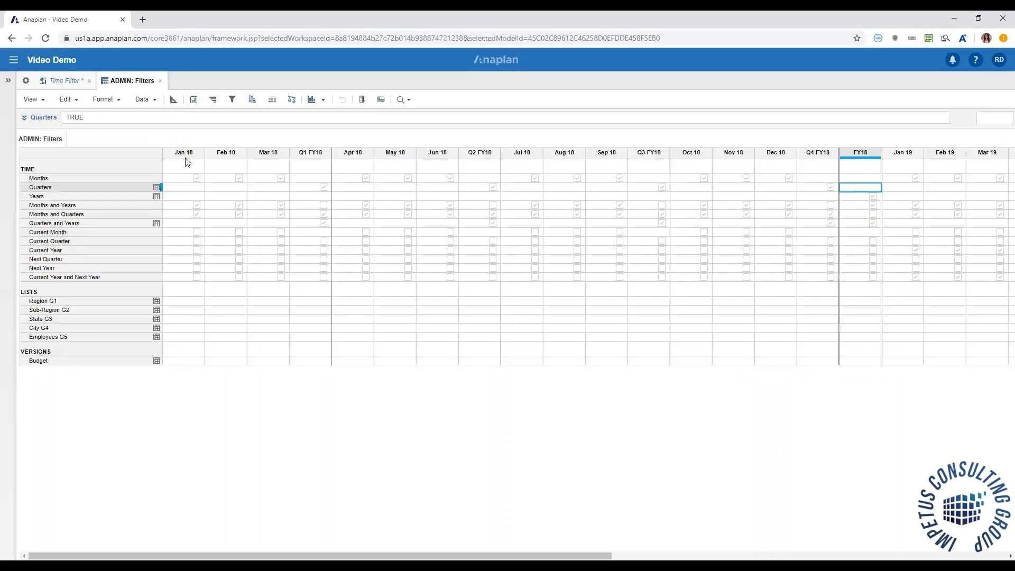
click(324, 190)
click(487, 191)
click(662, 189)
click(827, 191)
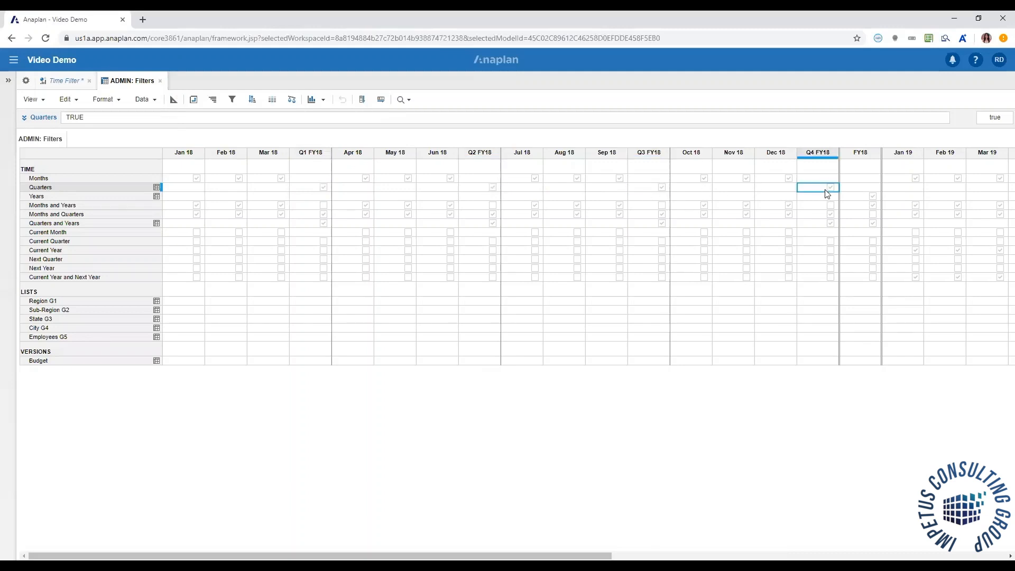
click(867, 199)
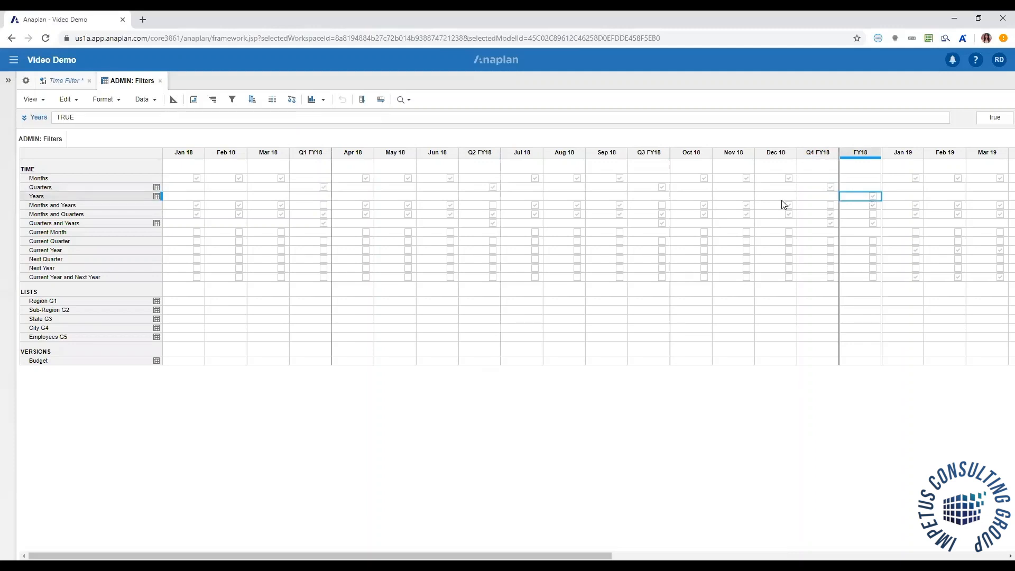
- Return to the blueprint view and inspect the formula and summary settings of the Quarters and Years line item
click(173, 100)
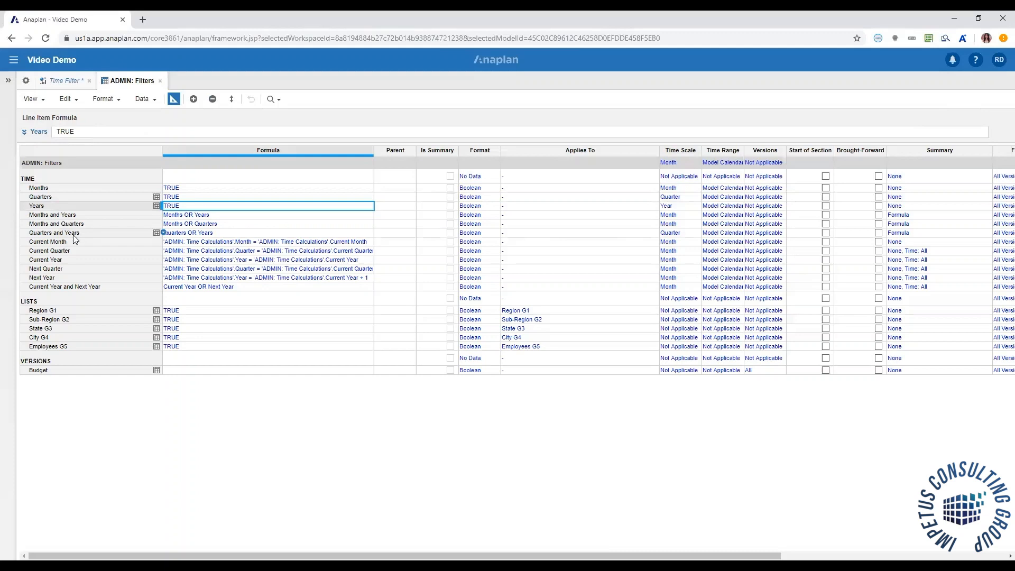
click(77, 236)
click(212, 233)
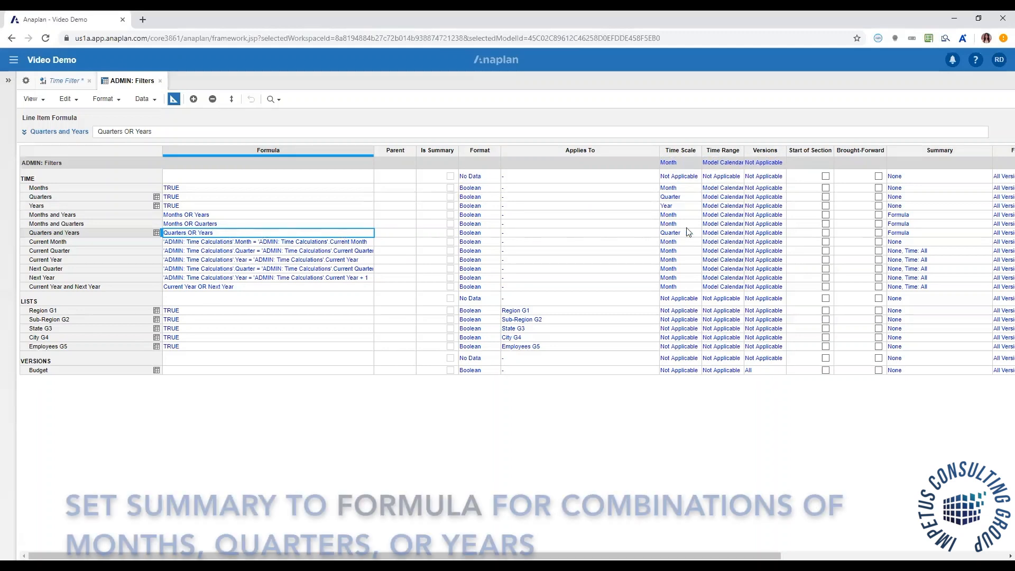
click(908, 237)
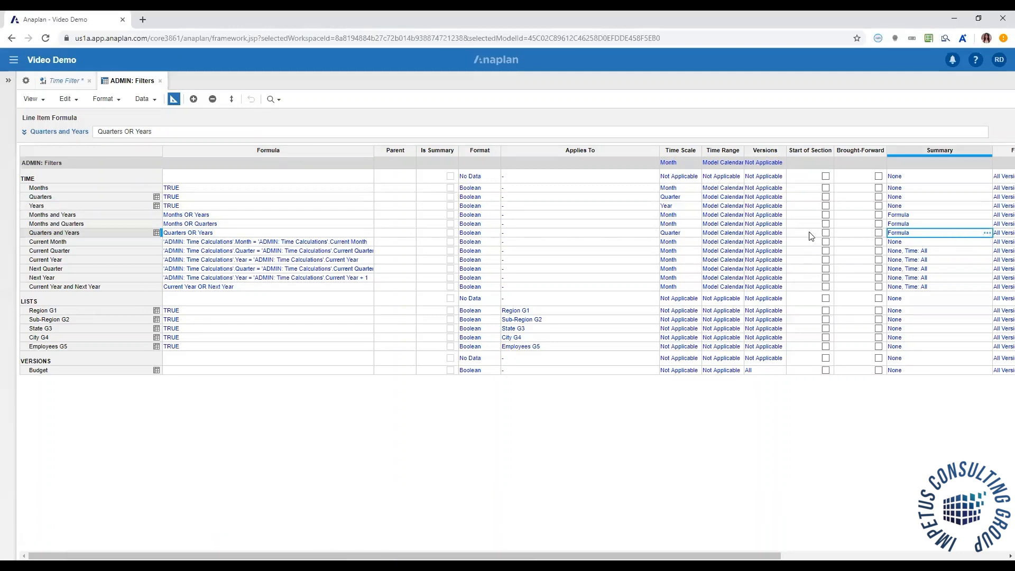
- Switch back to the grid view and check the period values of the Quarters and Years line item
click(174, 101)
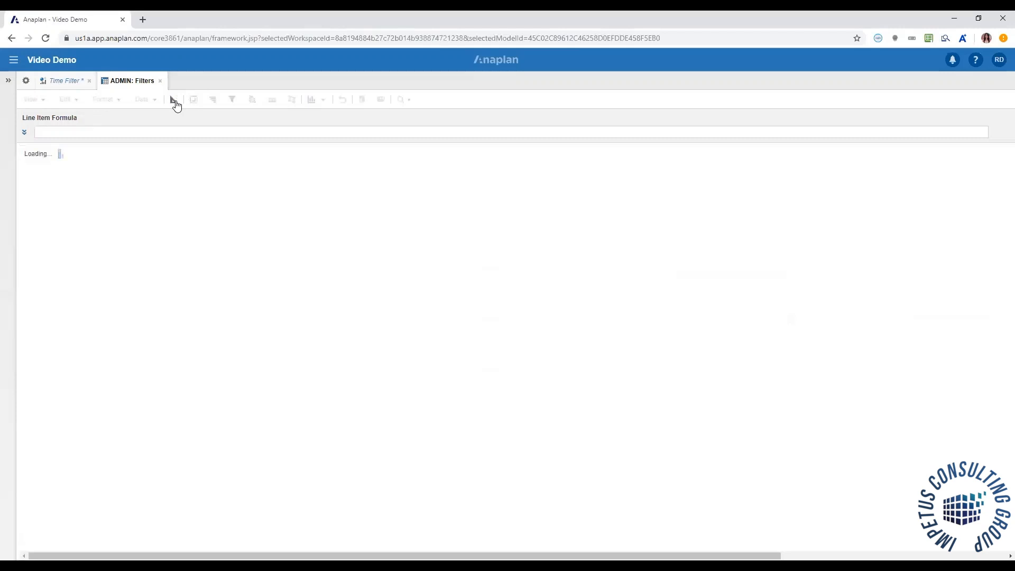
click(104, 224)
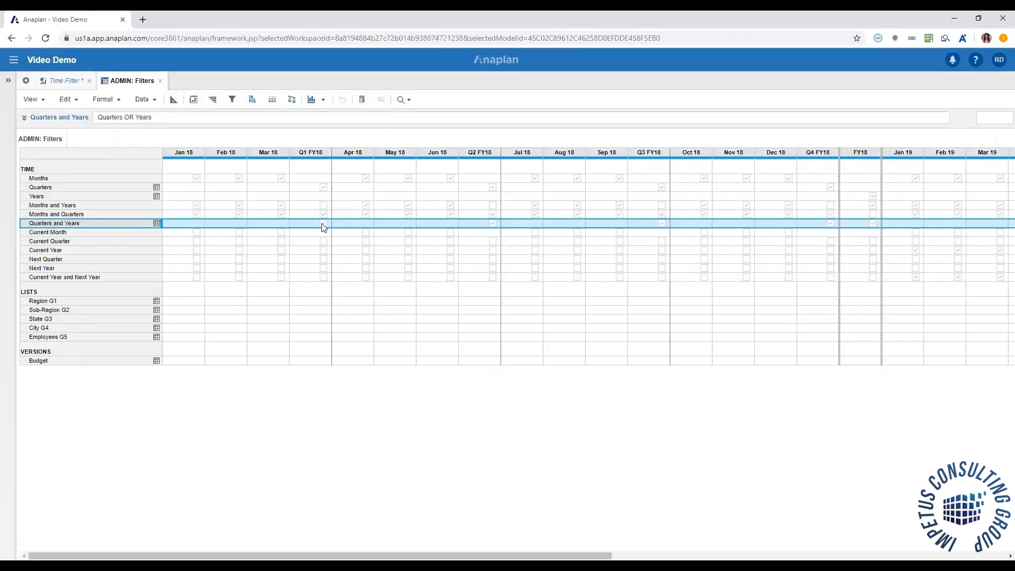
click(872, 224)
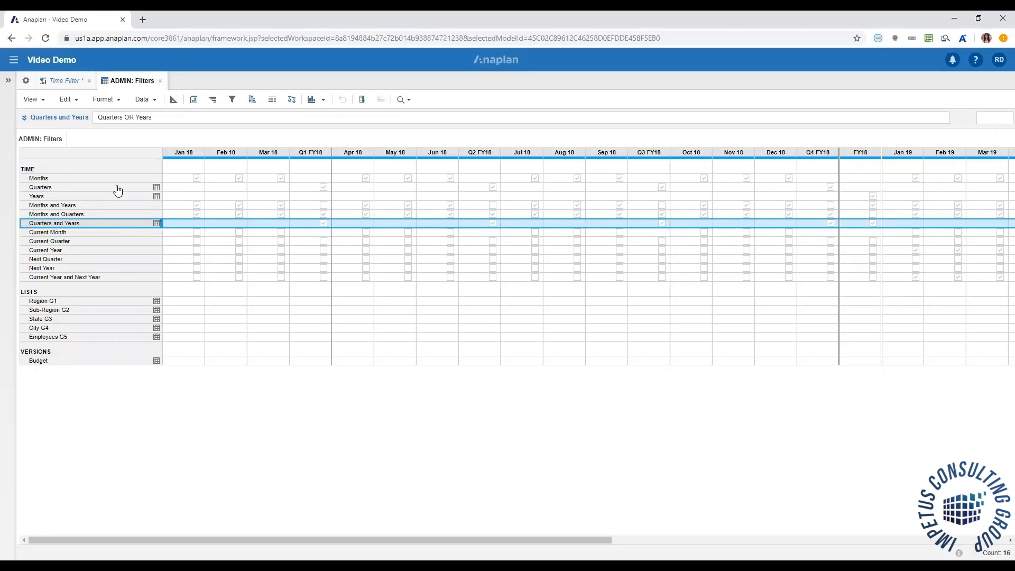
- Reset the Time Filter dashboard to its saved state and add a new rule to the Total Compensation grid's time filter
click(60, 85)
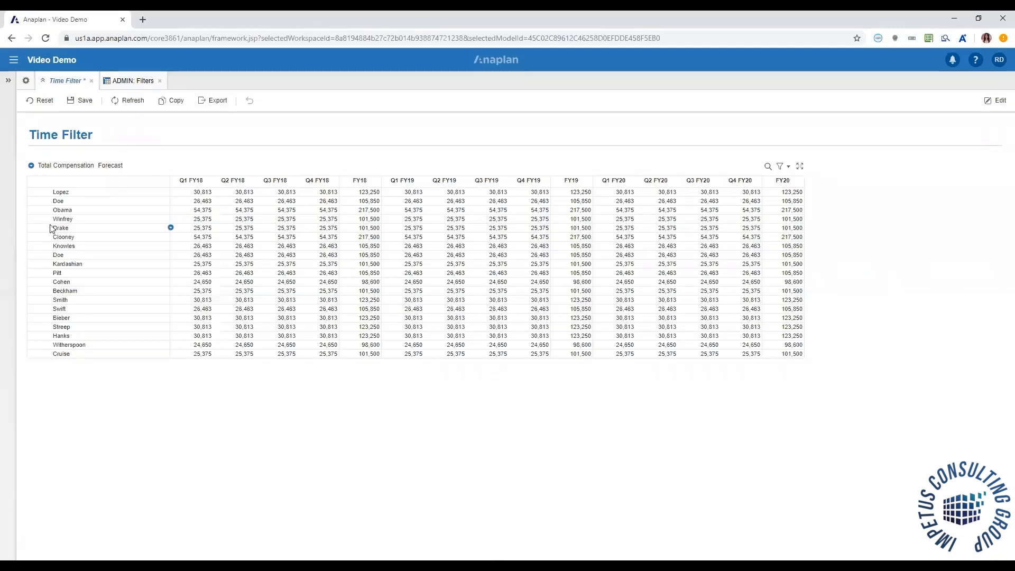
click(42, 101)
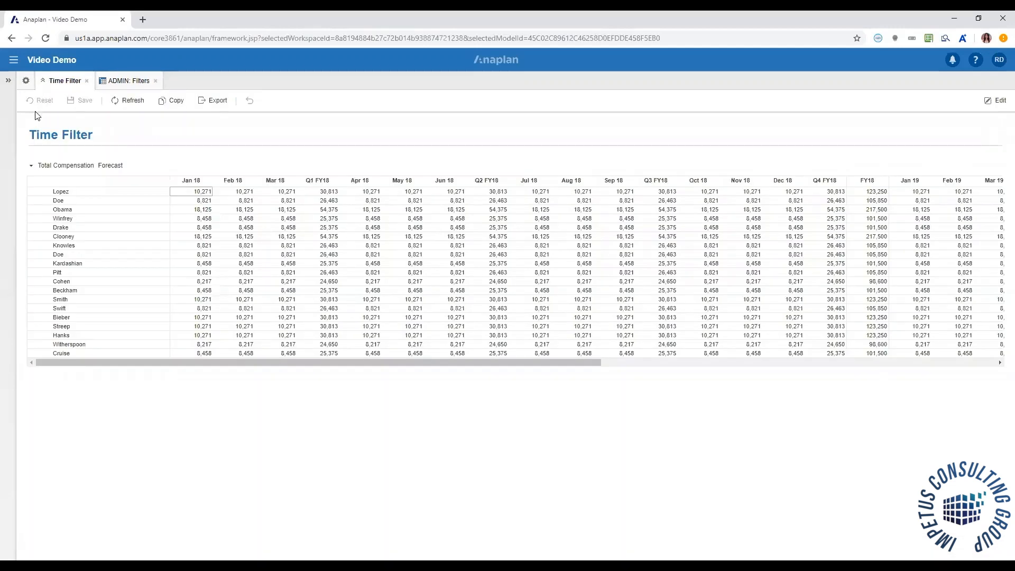
click(32, 167)
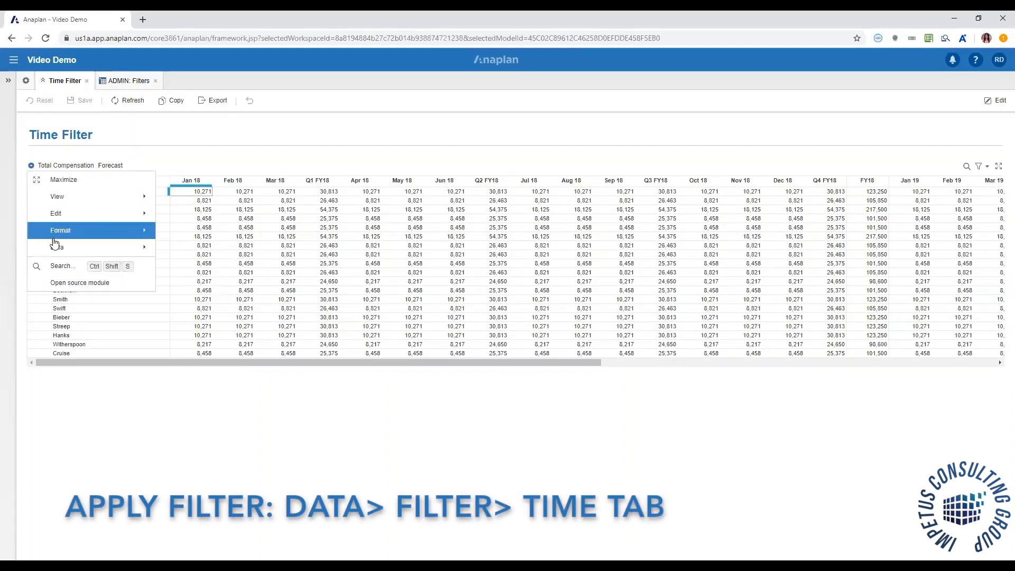
mouse_move(57, 254)
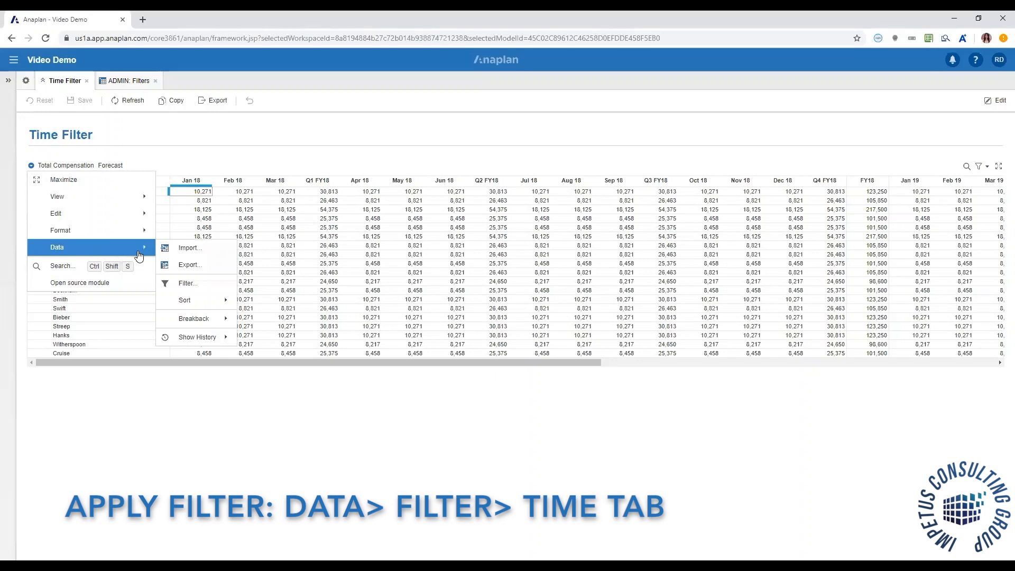
click(191, 290)
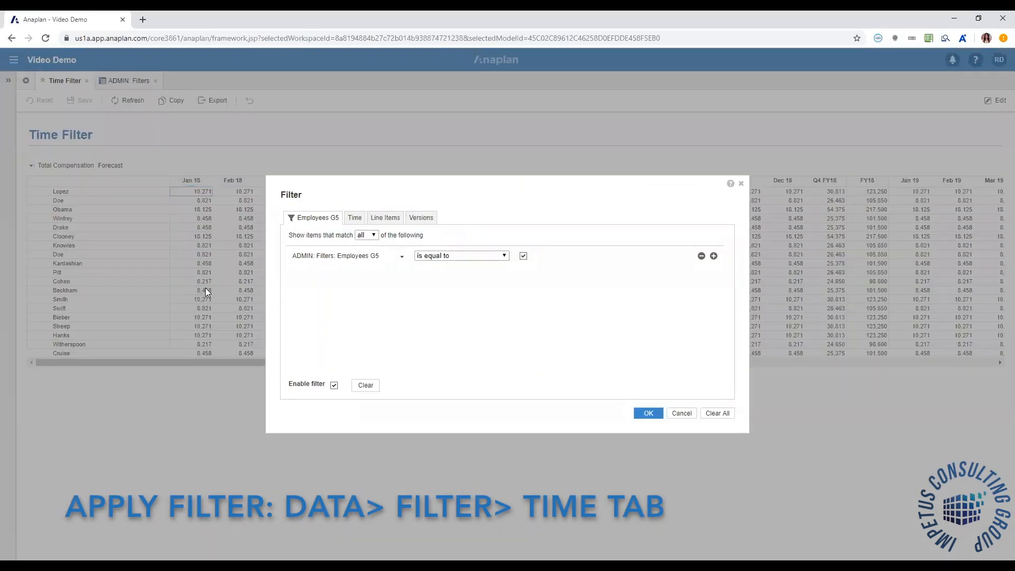
click(356, 218)
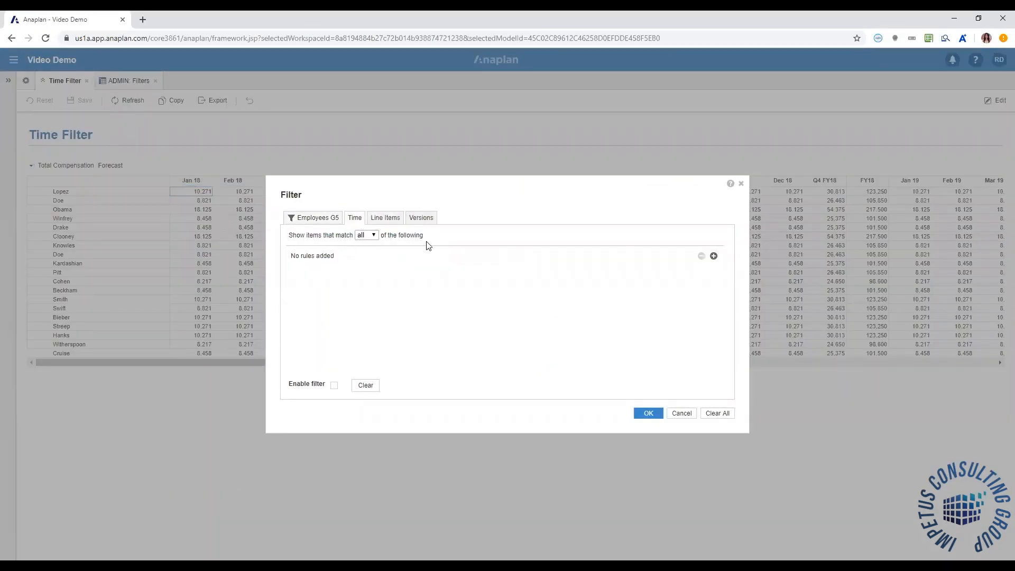
click(714, 256)
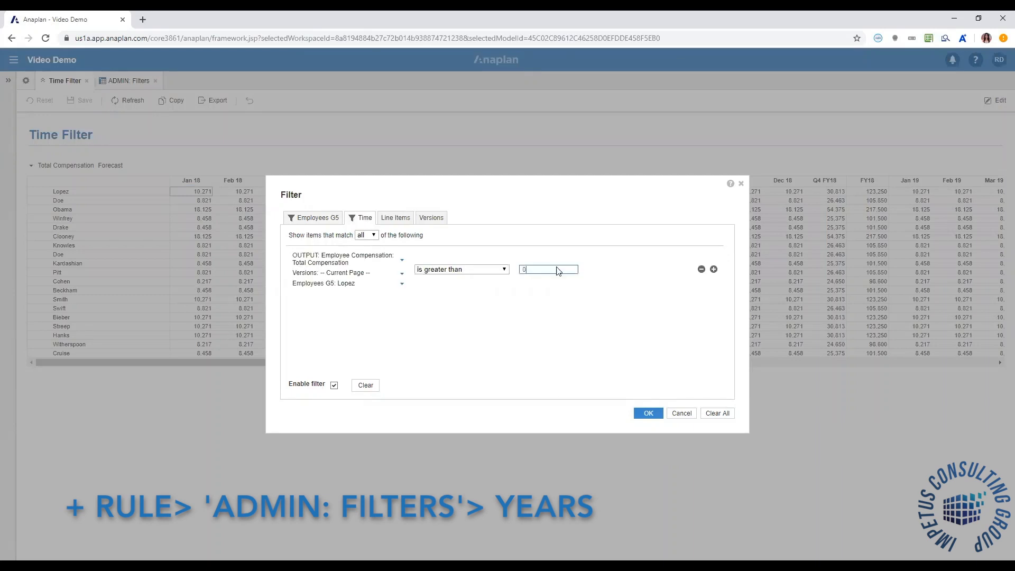
- Base the time filter rule on the Years line item of ADMIN: Filters being equal to true, and apply the filter
click(402, 260)
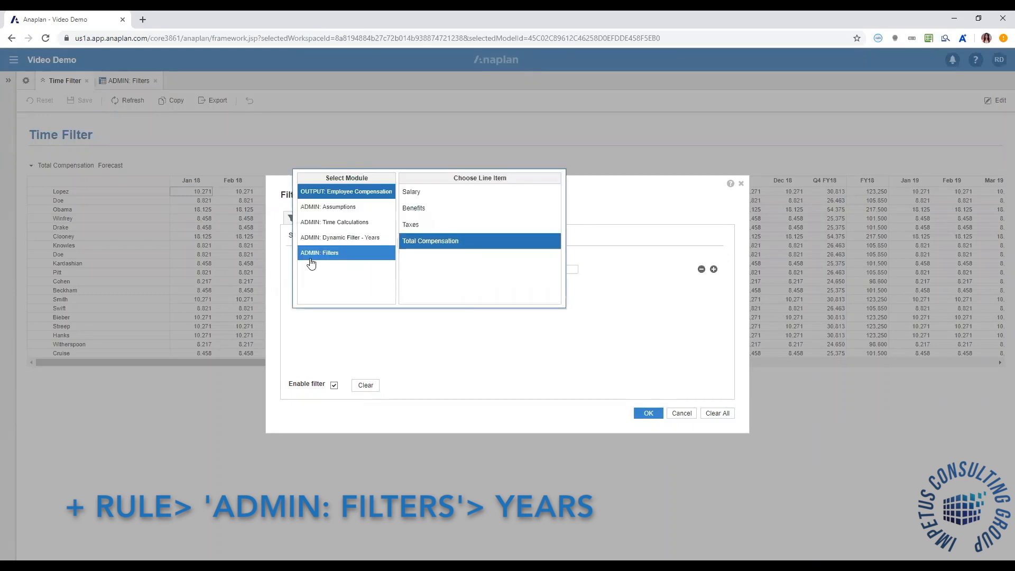
click(340, 255)
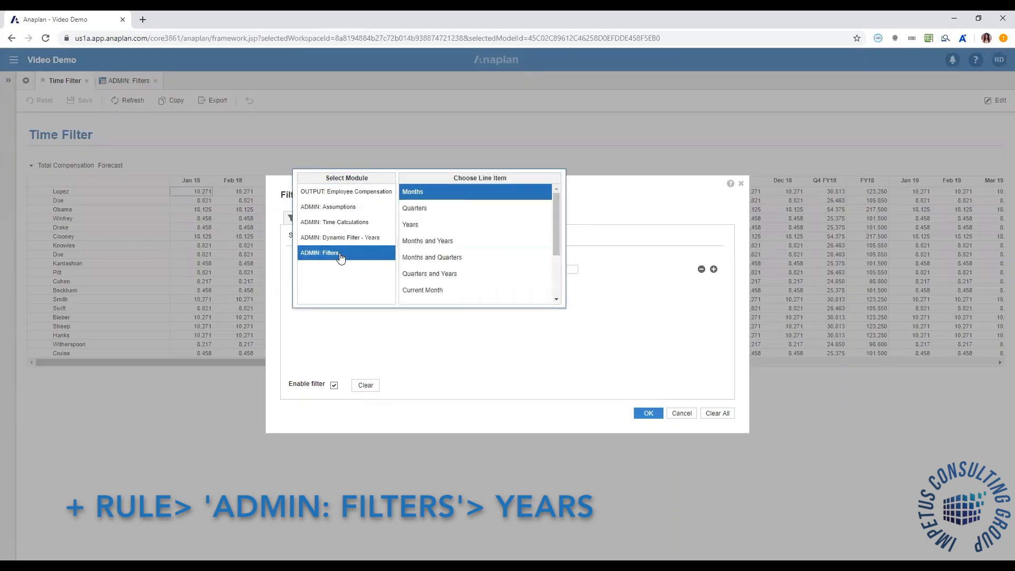
click(440, 228)
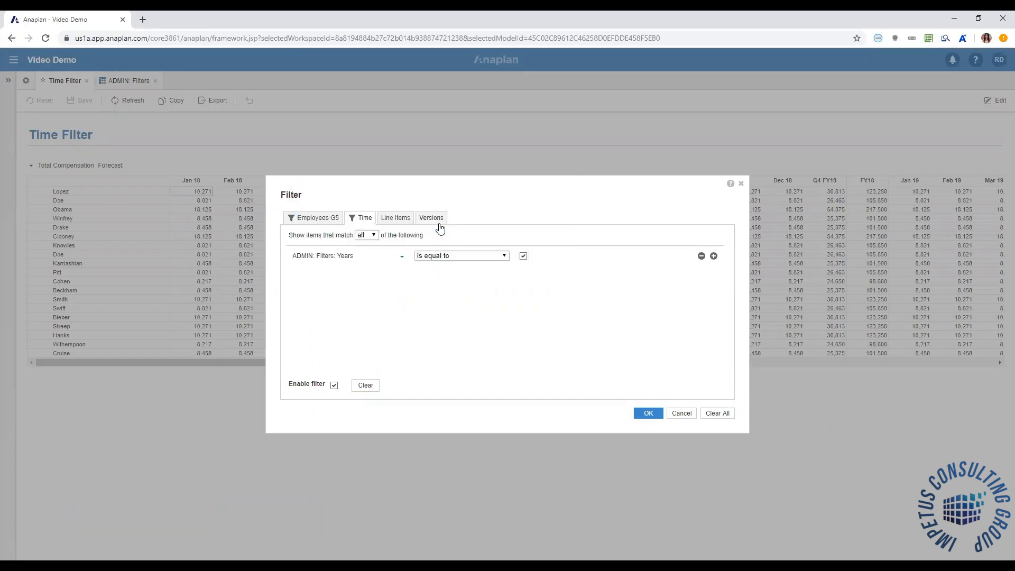
click(646, 413)
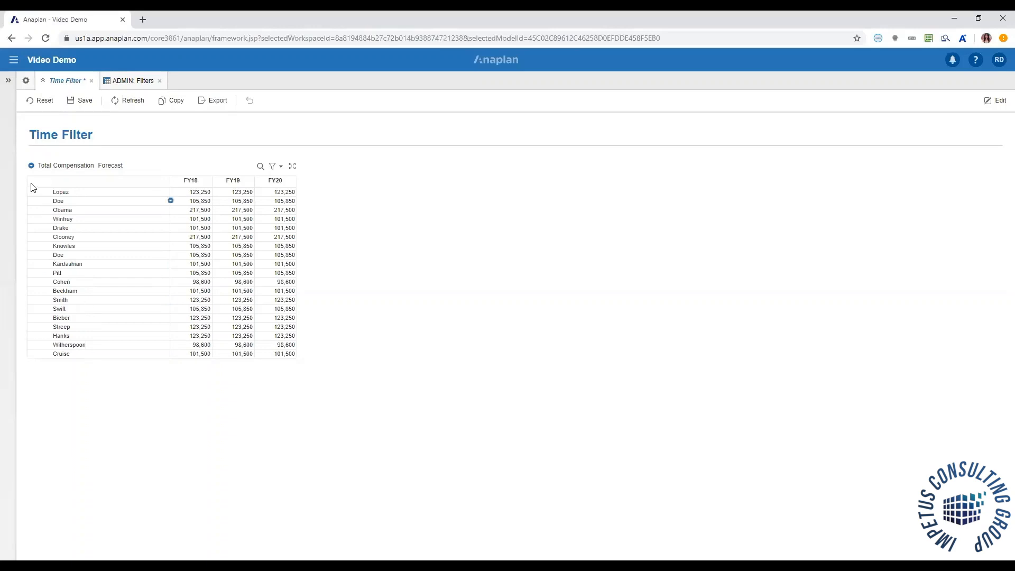
- Change the Total Compensation grid's time filter rule to the Quarters and Years line item of ADMIN: Filters and apply it
click(31, 167)
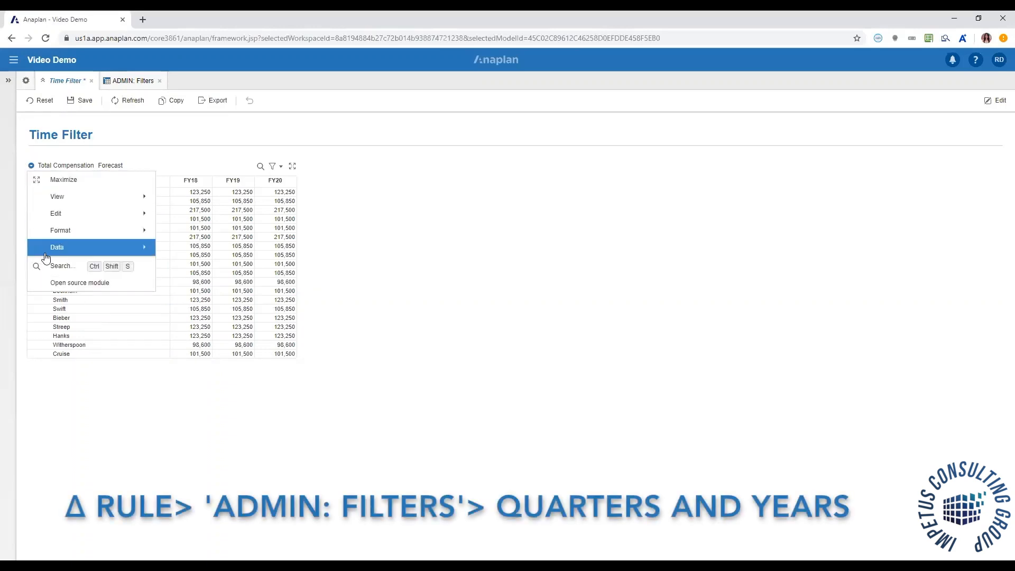
mouse_move(126, 250)
click(195, 285)
click(370, 218)
click(349, 261)
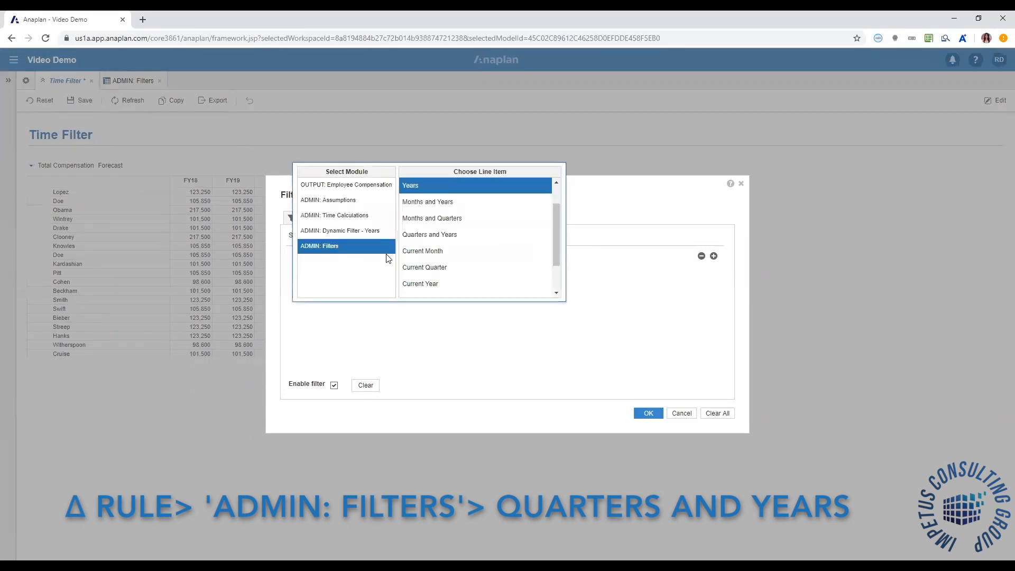
click(454, 237)
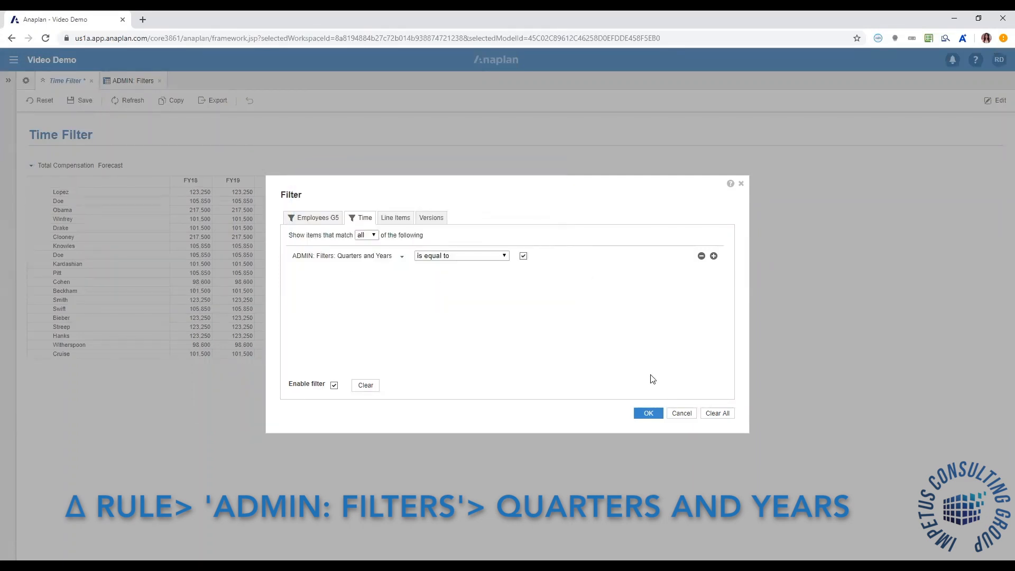
click(654, 413)
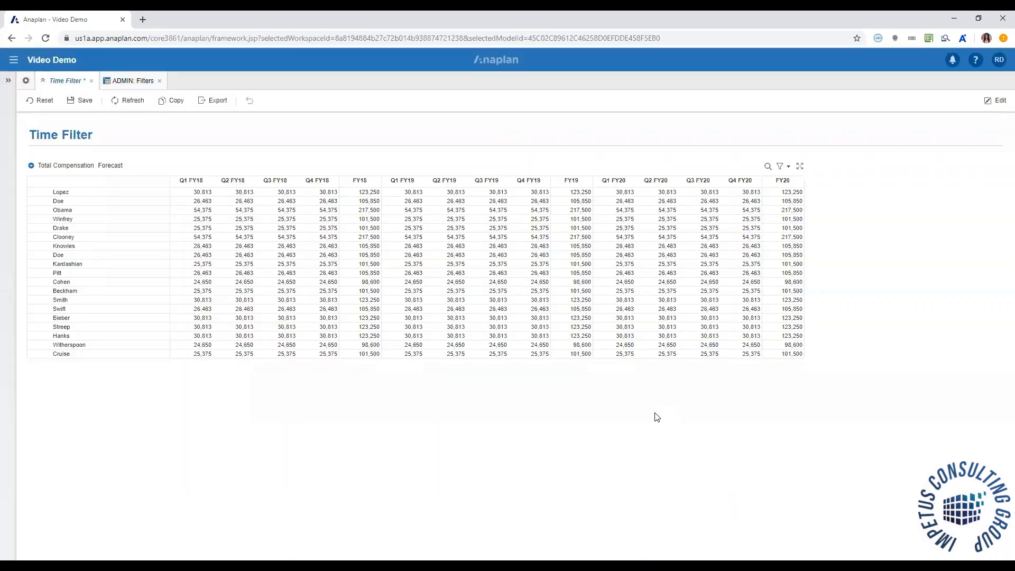